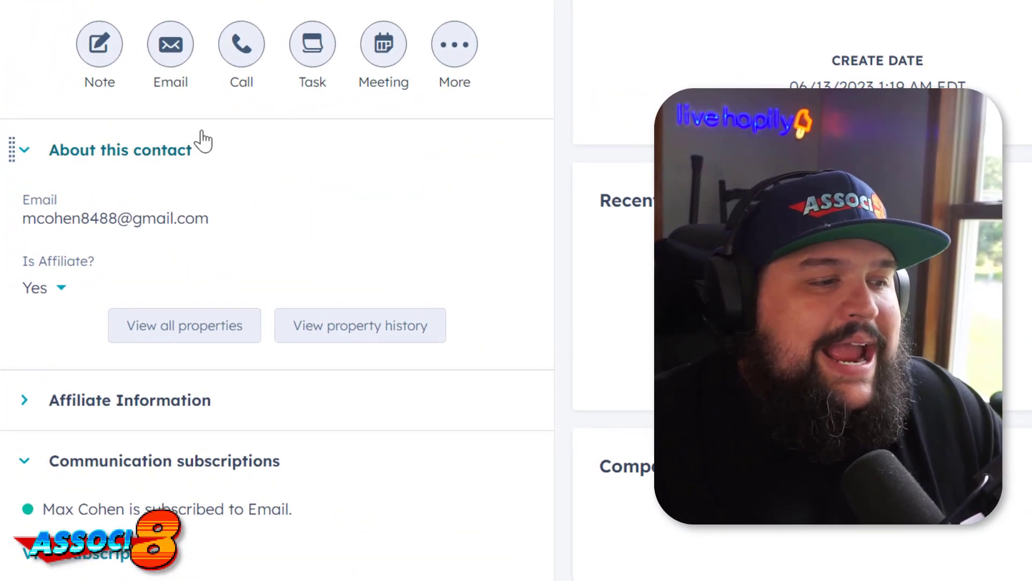
# Review the Is Affiliate? enrollment trigger and the Affiliate Code action in the Generate Affiliate Code + Link workflow
pyautogui.moveTo(70, 286)
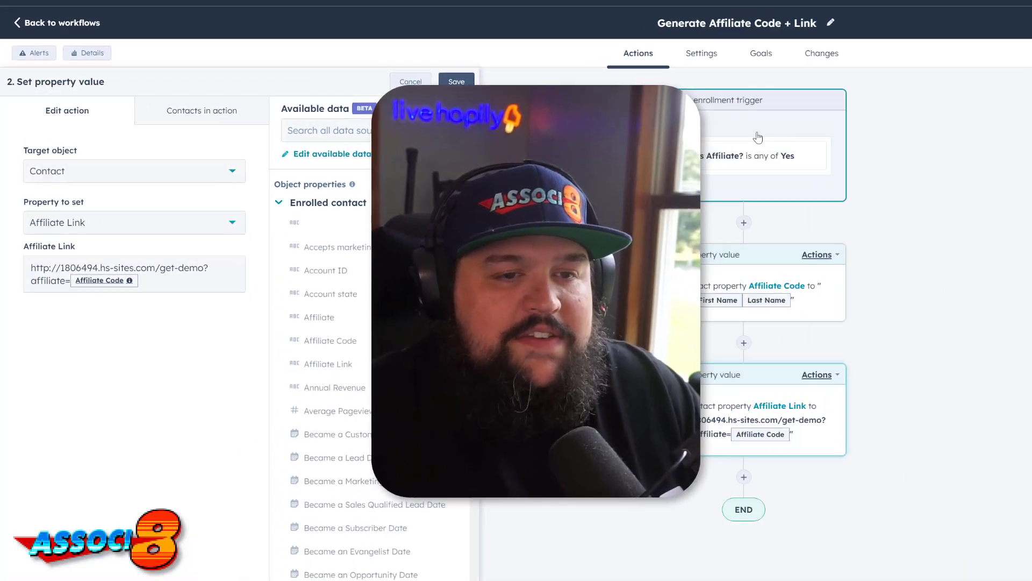
pyautogui.click(523, 121)
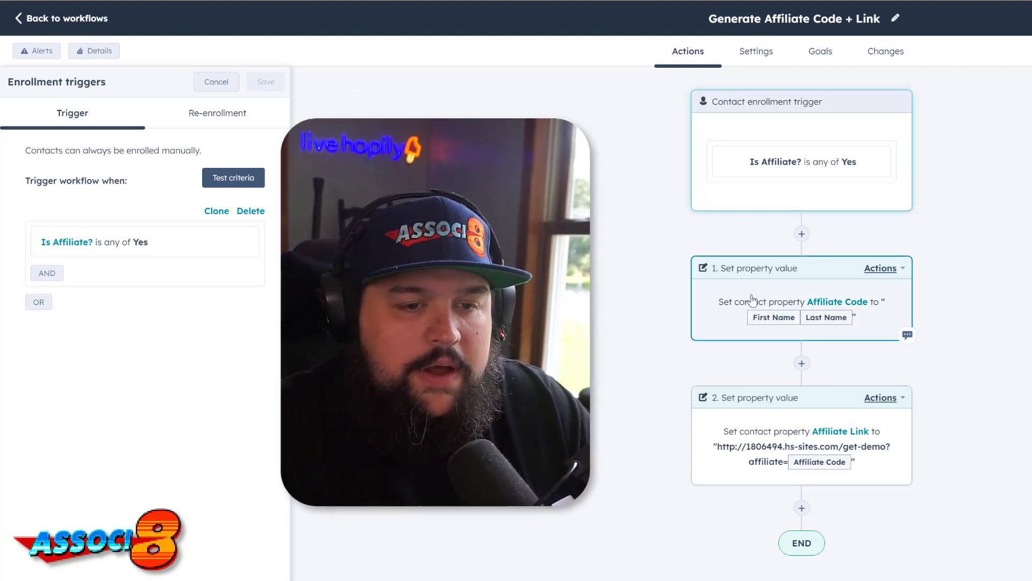
pyautogui.click(840, 318)
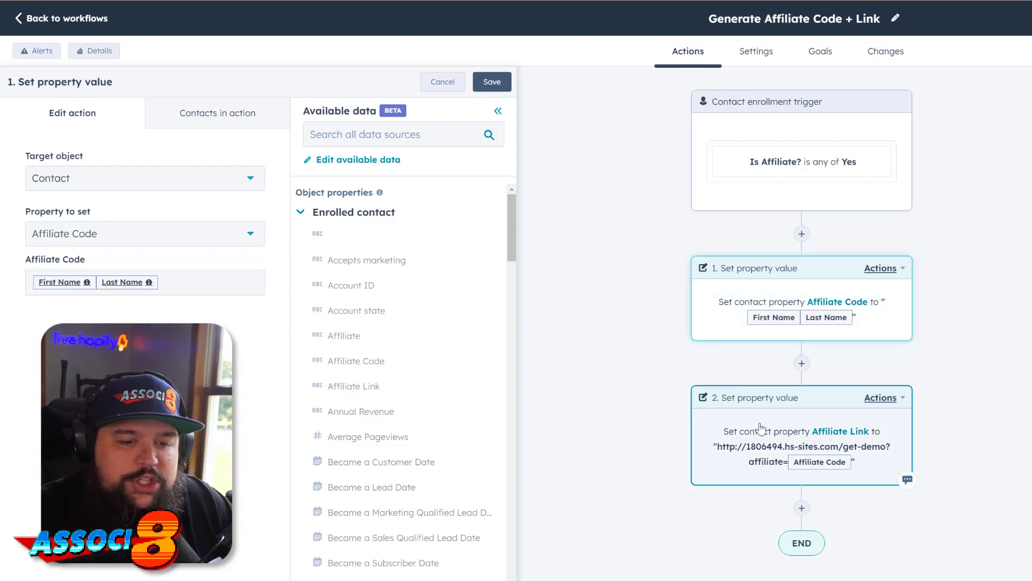
# Open the Affiliate Link action and examine its page URL, affiliate query parameter and Affiliate Code token
pyautogui.click(758, 446)
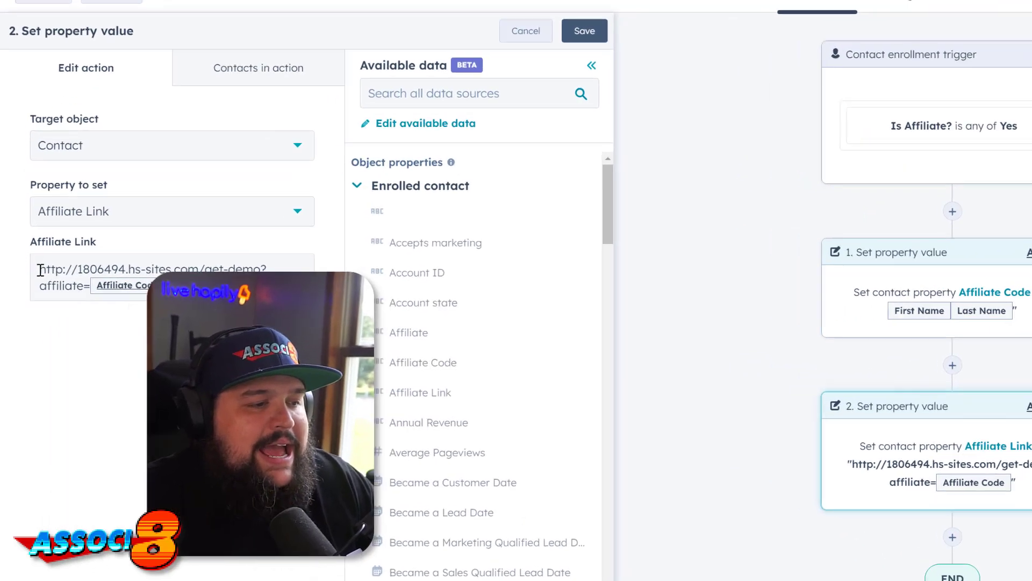
pyautogui.moveTo(35, 285); pyautogui.dragTo(218, 282)
pyautogui.moveTo(420, 214); pyautogui.dragTo(425, 214)
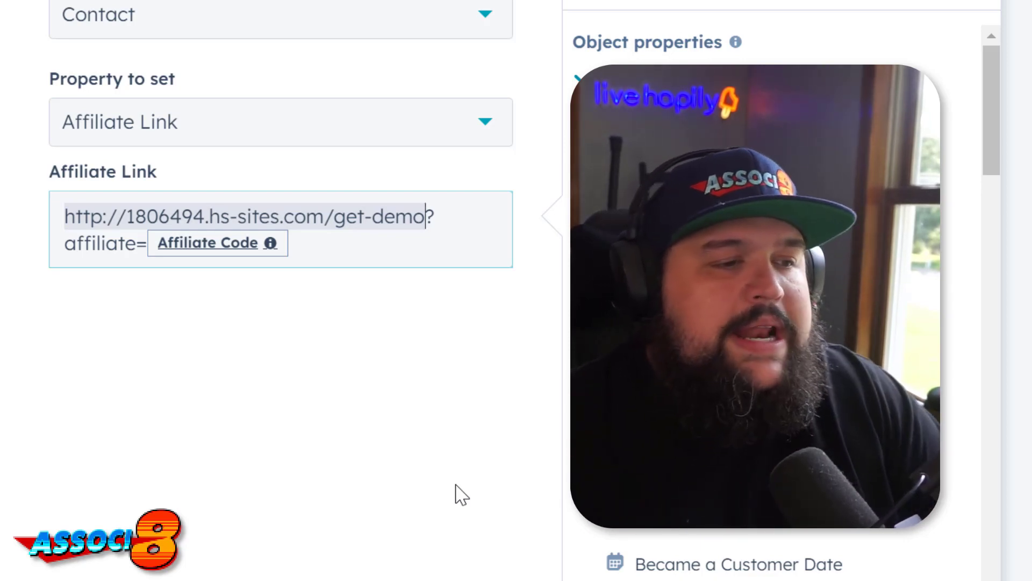
pyautogui.click(349, 376)
pyautogui.click(398, 223)
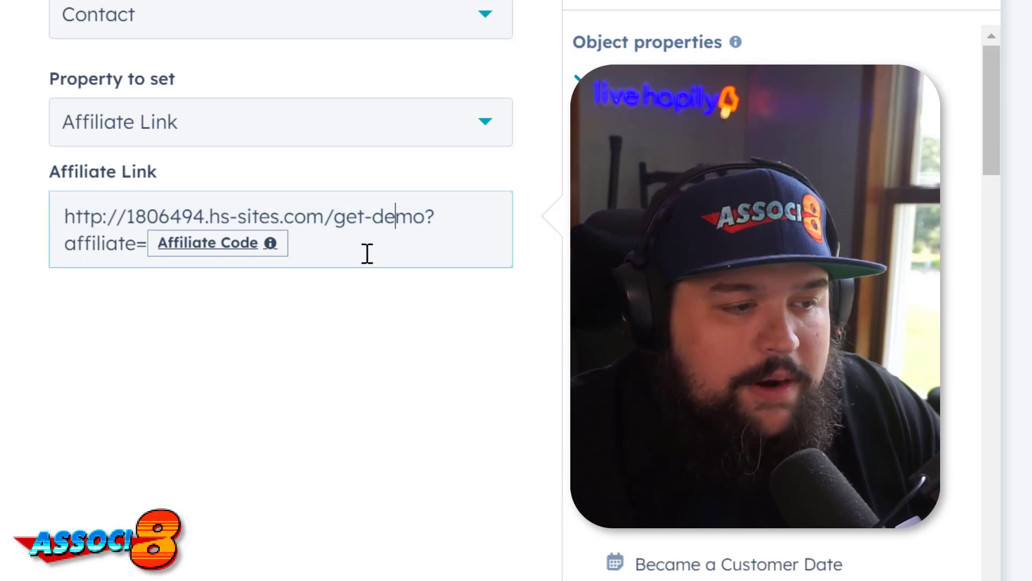
pyautogui.moveTo(134, 246); pyautogui.dragTo(65, 243)
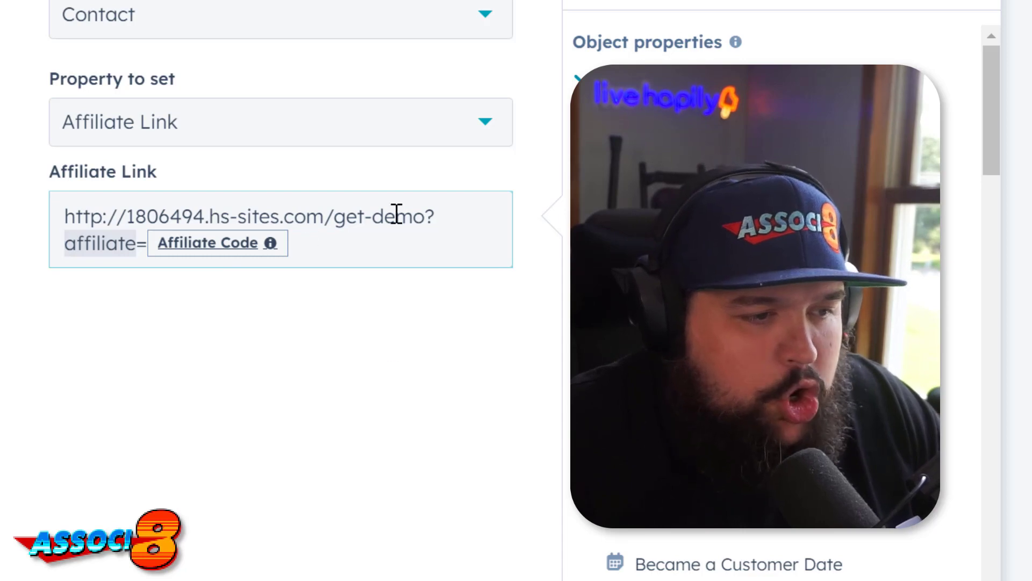
pyautogui.doubleClick(430, 217)
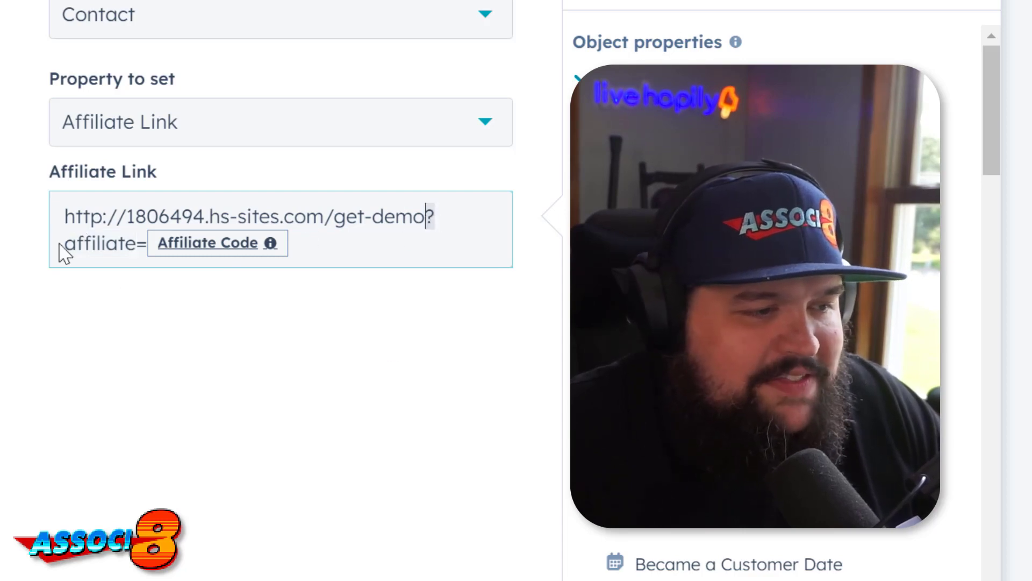
pyautogui.moveTo(62, 249); pyautogui.dragTo(141, 252)
pyautogui.click(143, 248)
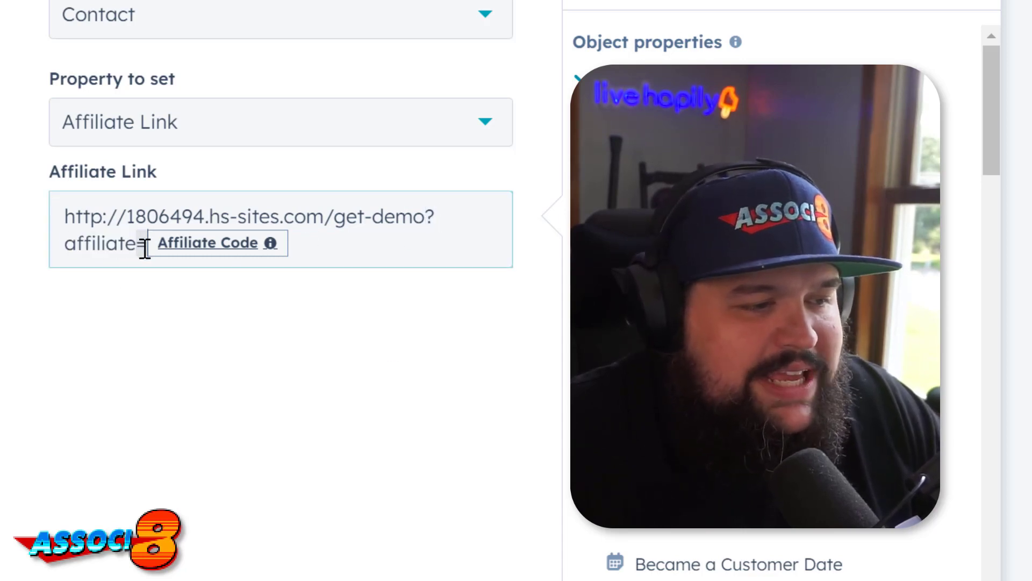
pyautogui.click(387, 376)
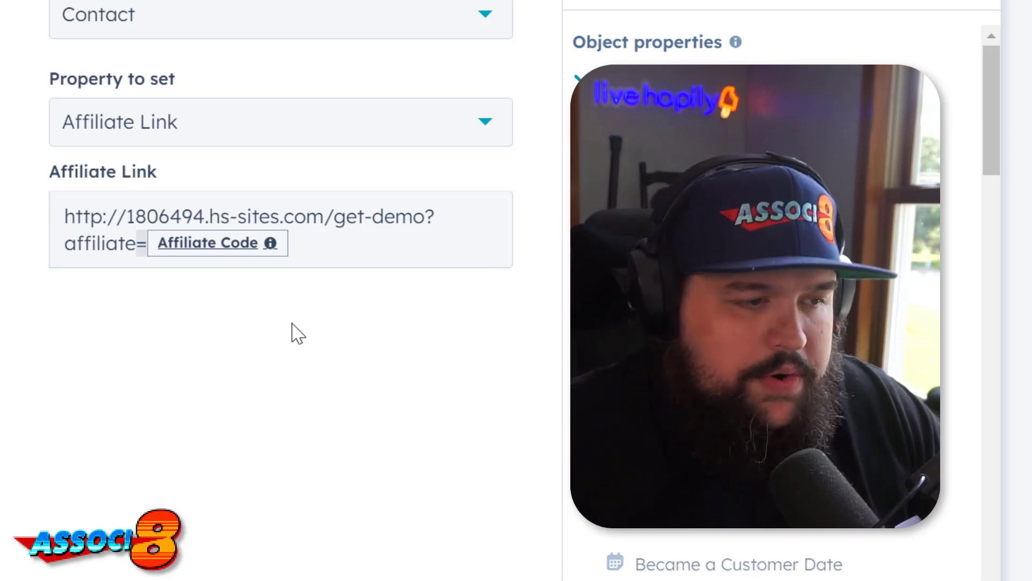
# Check the Affiliate Link and the Is Affiliate? property on the affiliate's contact record
pyautogui.click(352, 253)
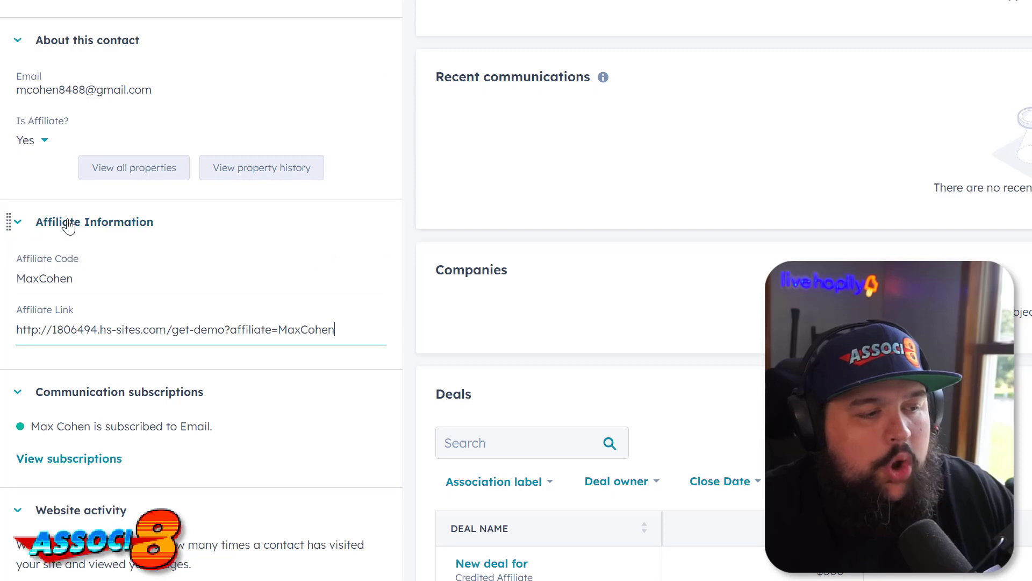
pyautogui.click(46, 140)
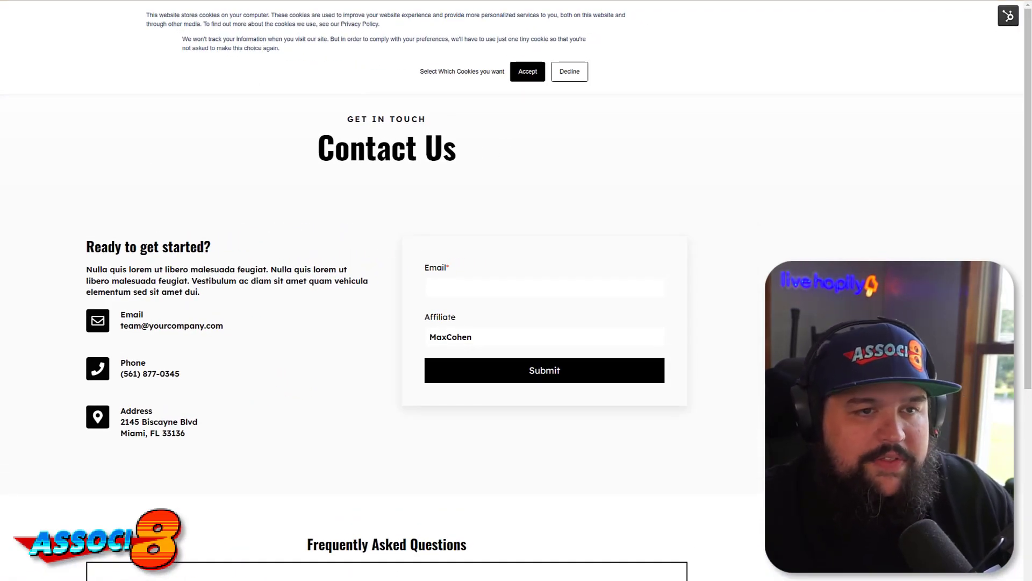
# Examine the Affiliate field and its value in the form on the Contact Us page
pyautogui.doubleClick(453, 318)
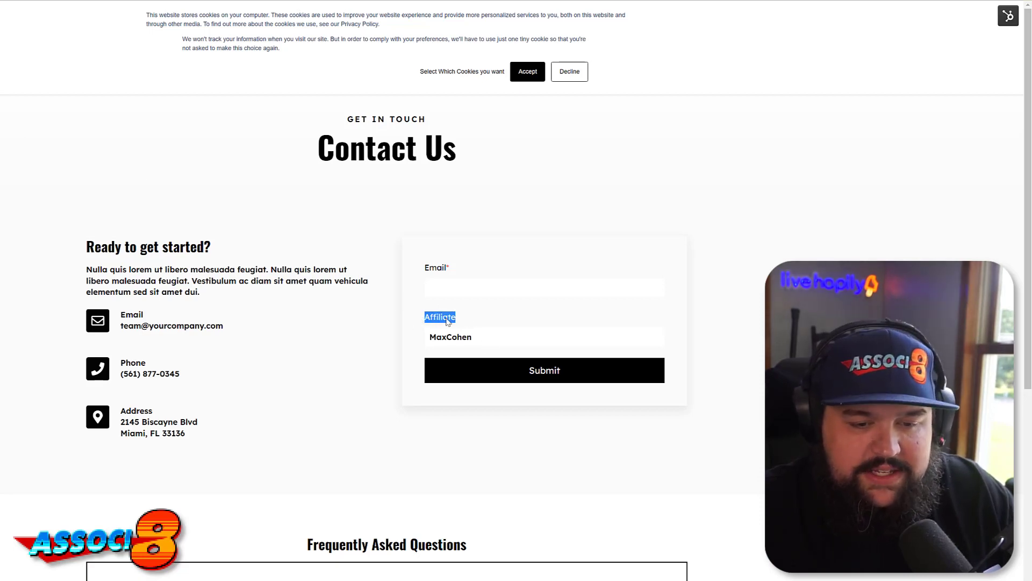
pyautogui.click(491, 332)
pyautogui.moveTo(491, 332); pyautogui.dragTo(369, 350)
pyautogui.click(326, 375)
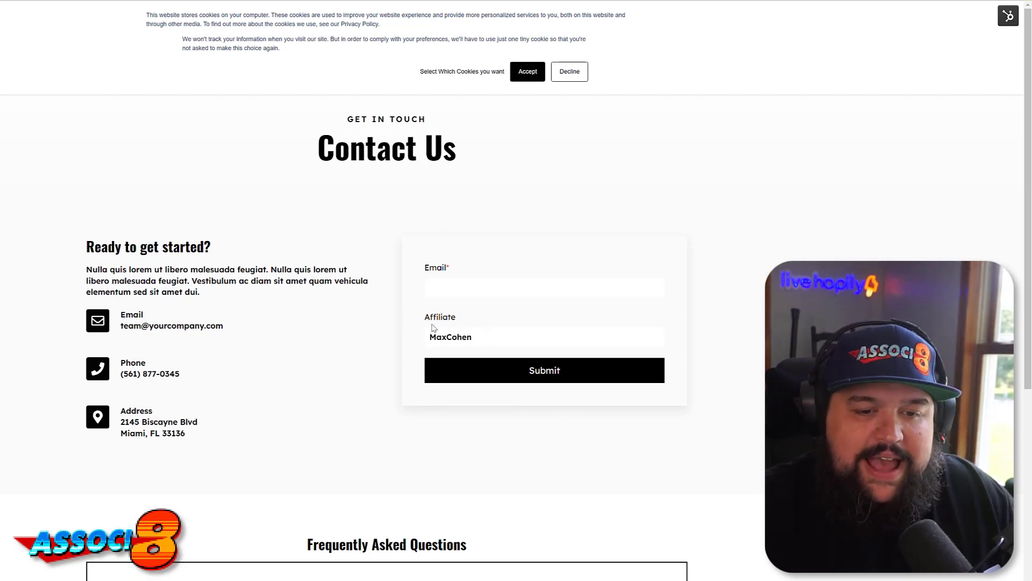
pyautogui.moveTo(473, 320); pyautogui.dragTo(423, 320)
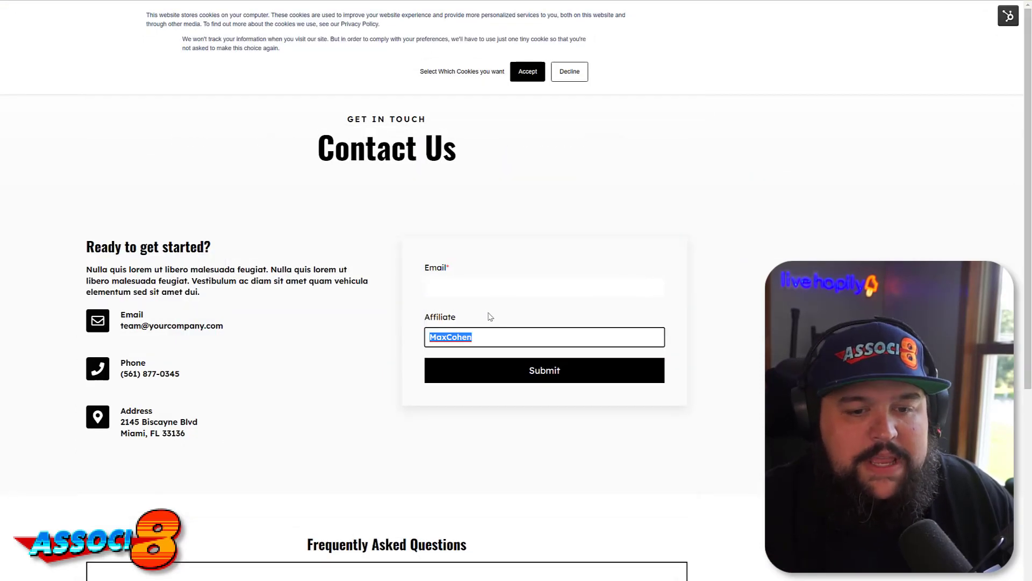
pyautogui.click(417, 284)
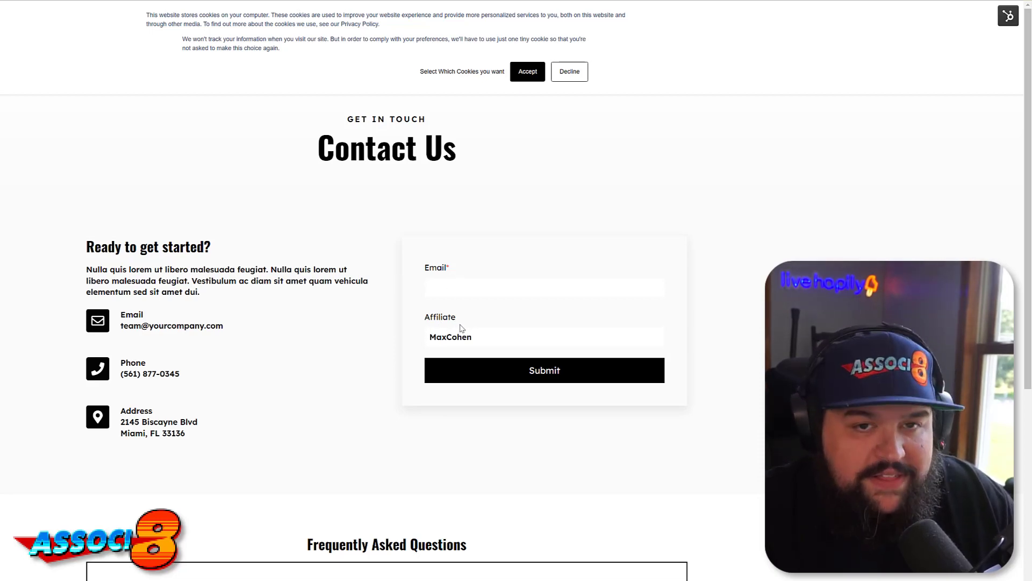
pyautogui.moveTo(429, 338); pyautogui.dragTo(489, 341)
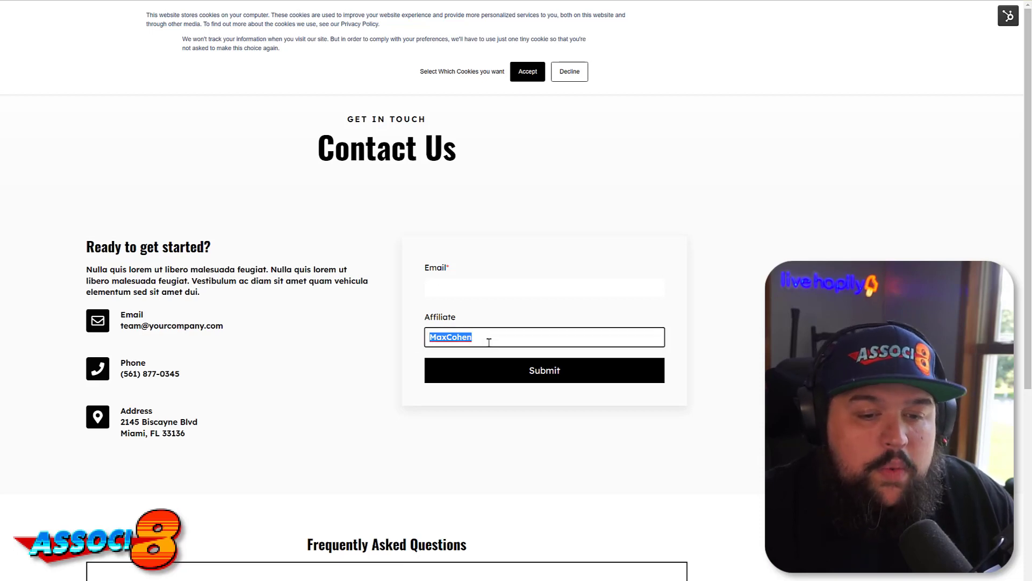
pyautogui.click(492, 337)
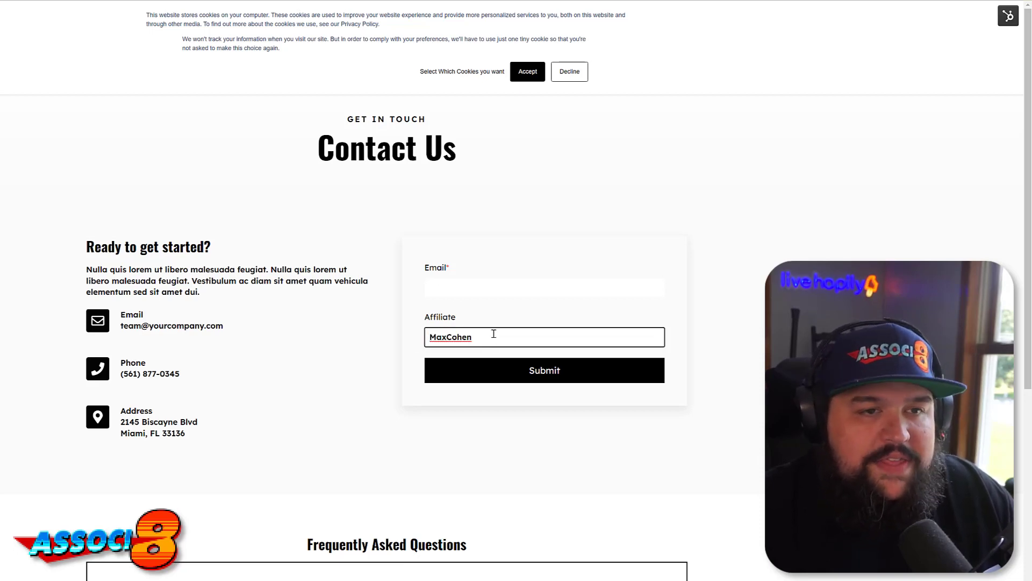
pyautogui.hotkey('alt', 'Tab')
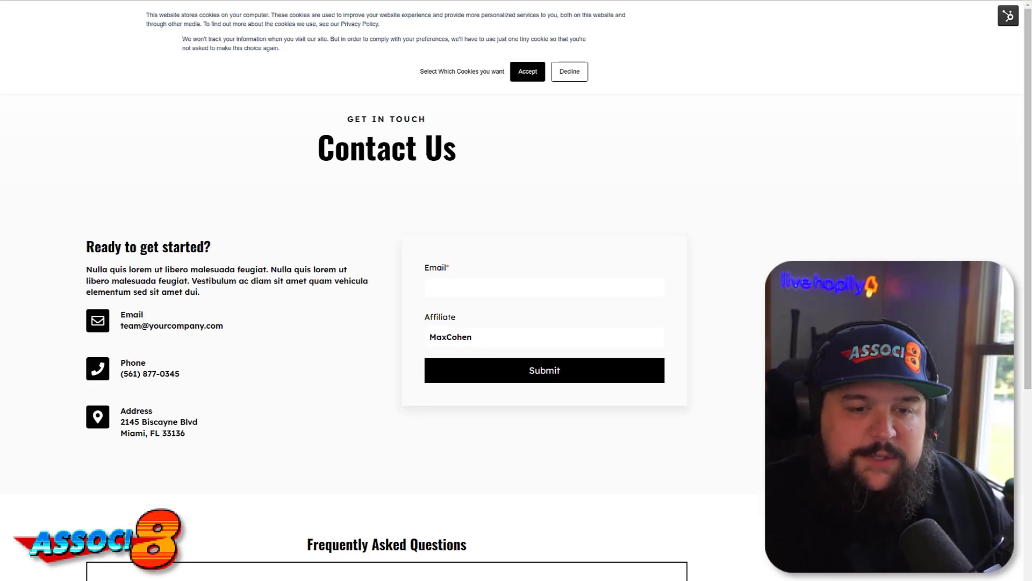
pyautogui.moveTo(487, 338); pyautogui.dragTo(412, 345)
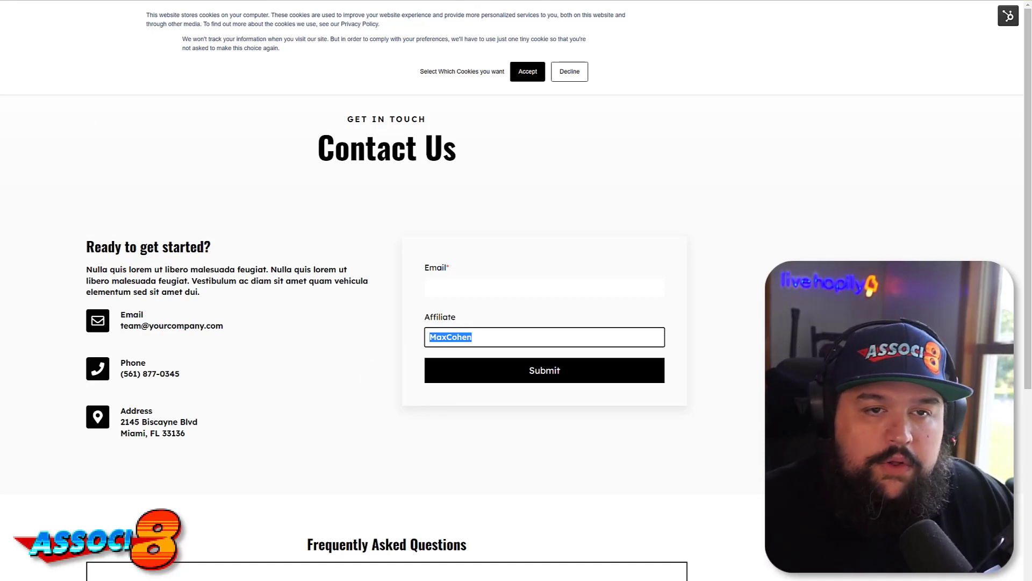
# Switch to the Create Deal from Demo Request workflow and open its Create record action for the new deal
pyautogui.hotkey('alt', 'Tab')
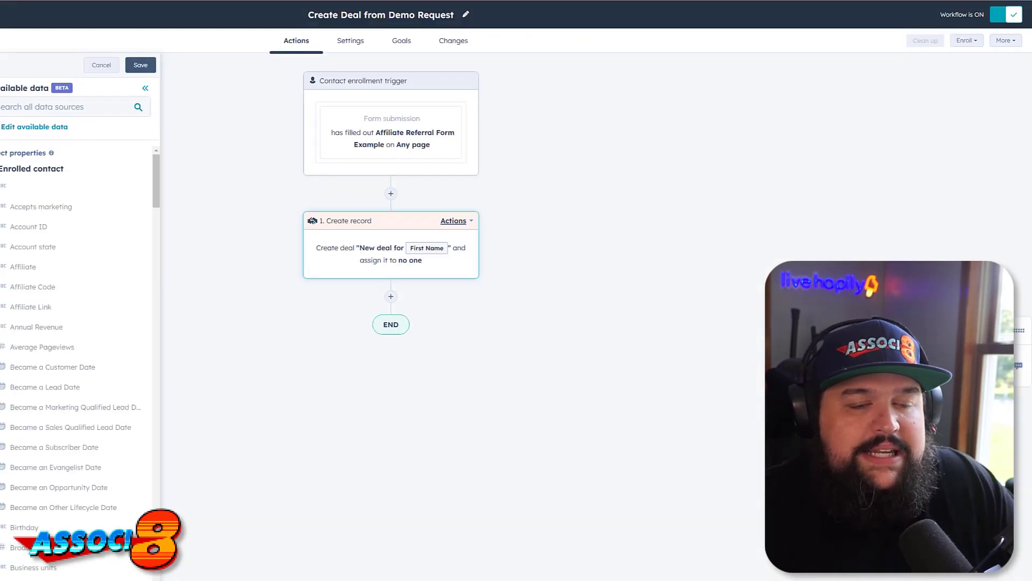
pyautogui.click(101, 66)
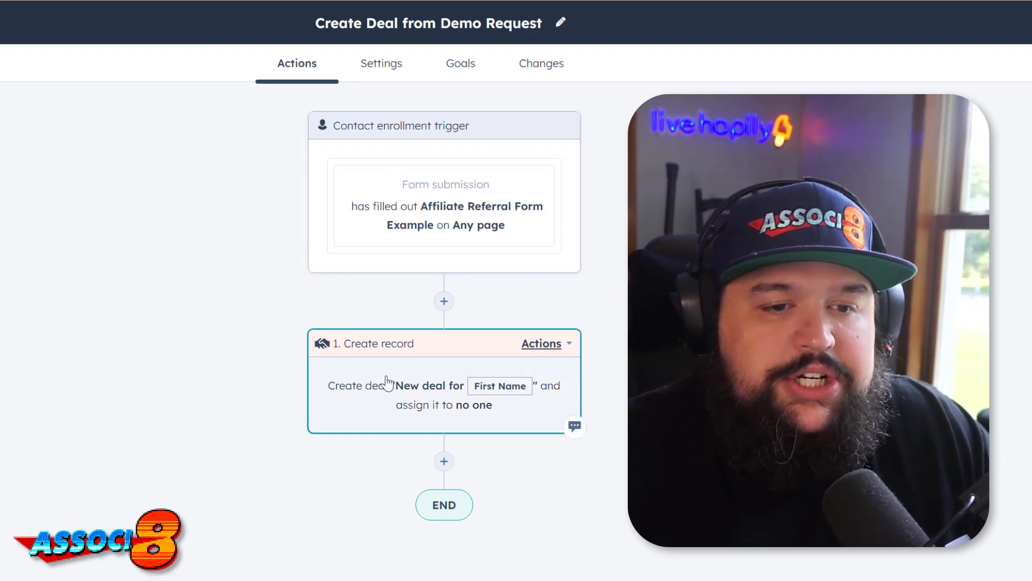
pyautogui.click(382, 385)
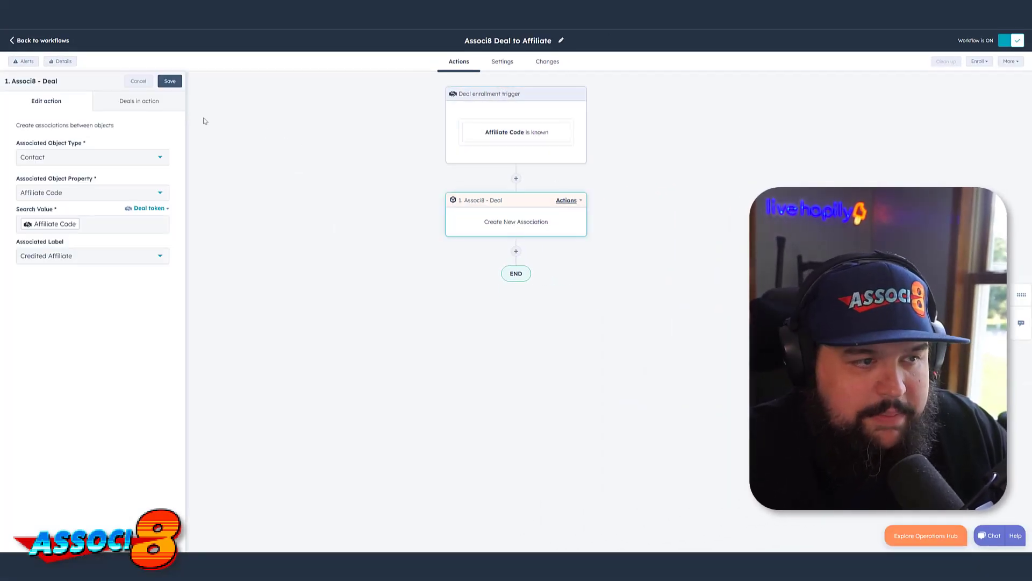
# In the Associ8 Deal to Affiliate workflow, close the Associ8 - Deal action and open the Affiliate Code enrollment trigger
pyautogui.click(138, 81)
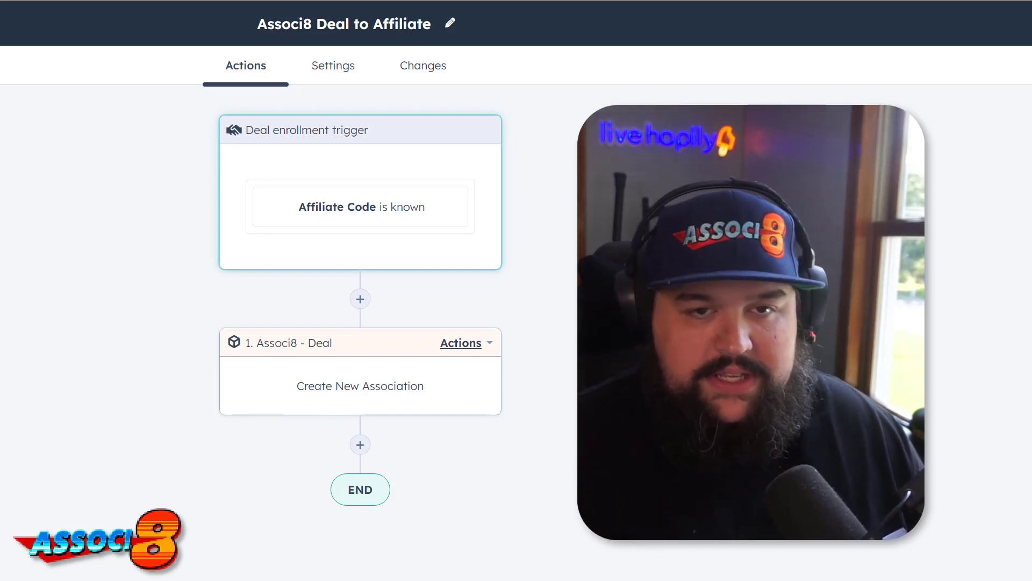
pyautogui.click(391, 203)
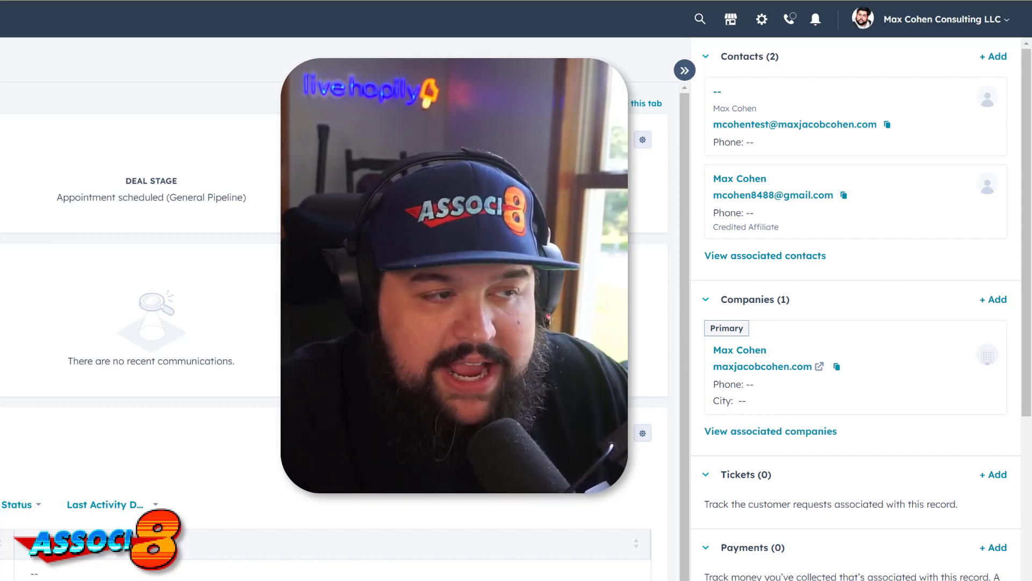
# Check the deal's associated contacts and open the record of the contact labelled Credited Affiliate
pyautogui.moveTo(784, 111)
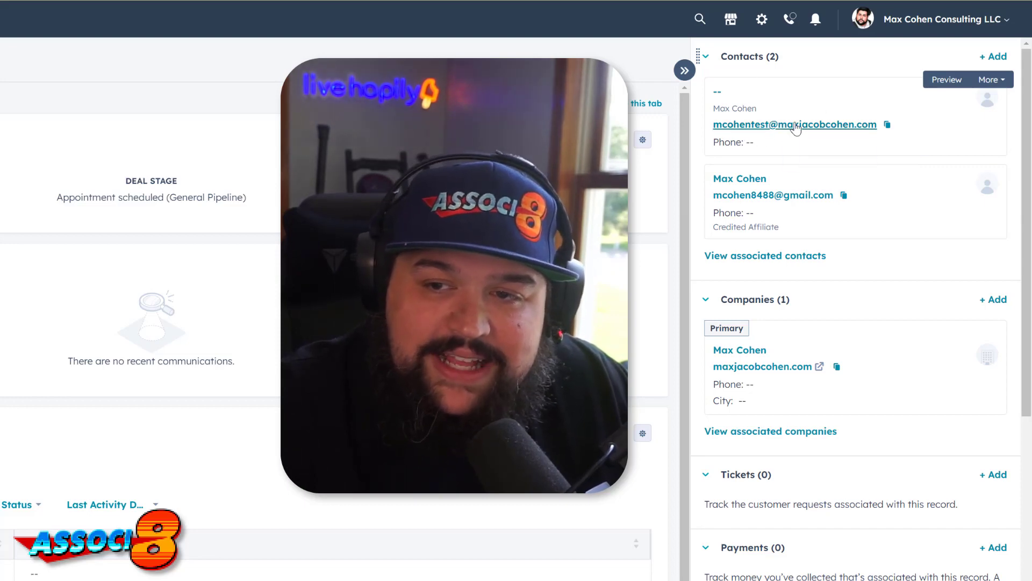
pyautogui.moveTo(747, 183)
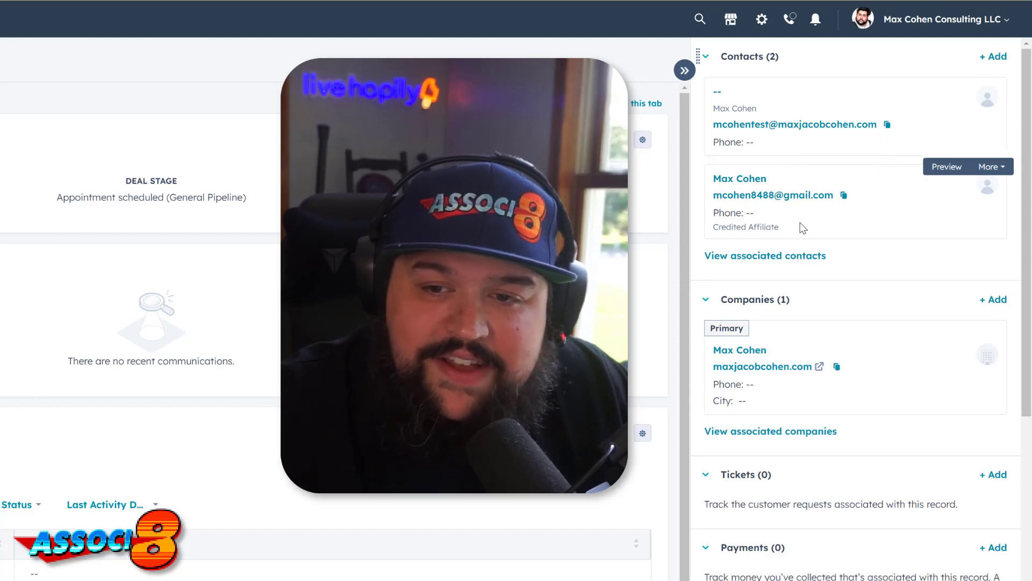
pyautogui.moveTo(820, 358)
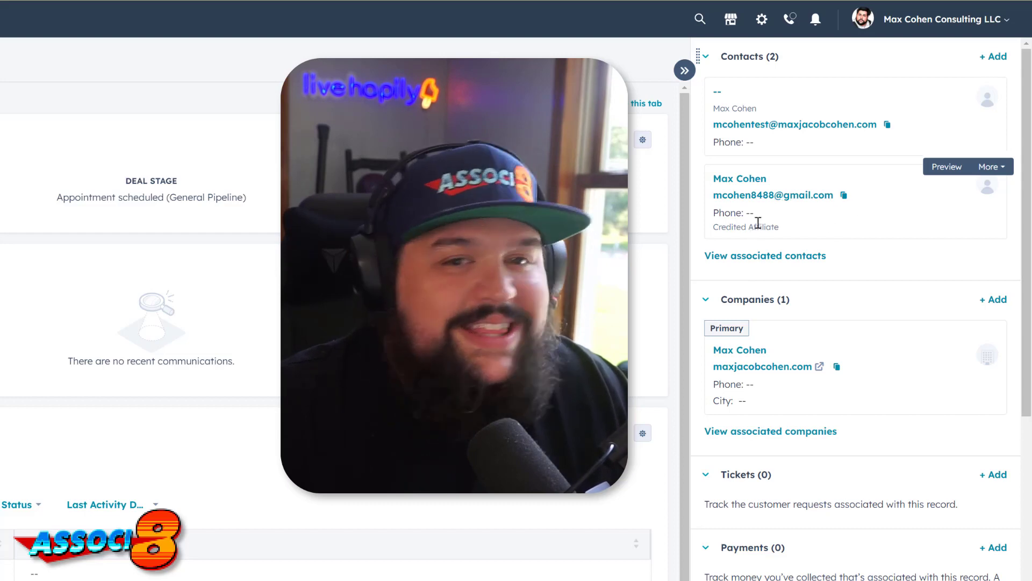
pyautogui.click(740, 178)
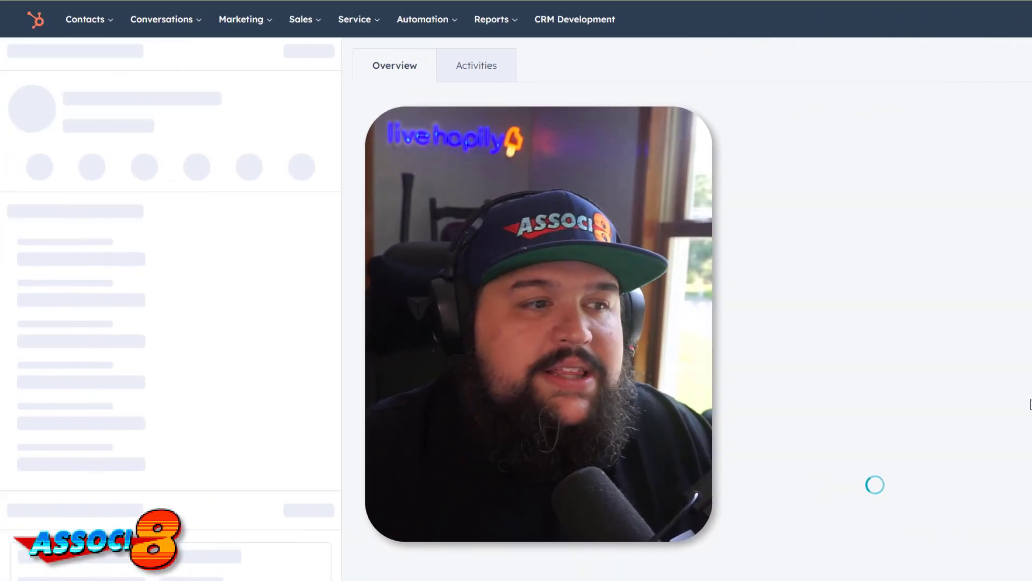